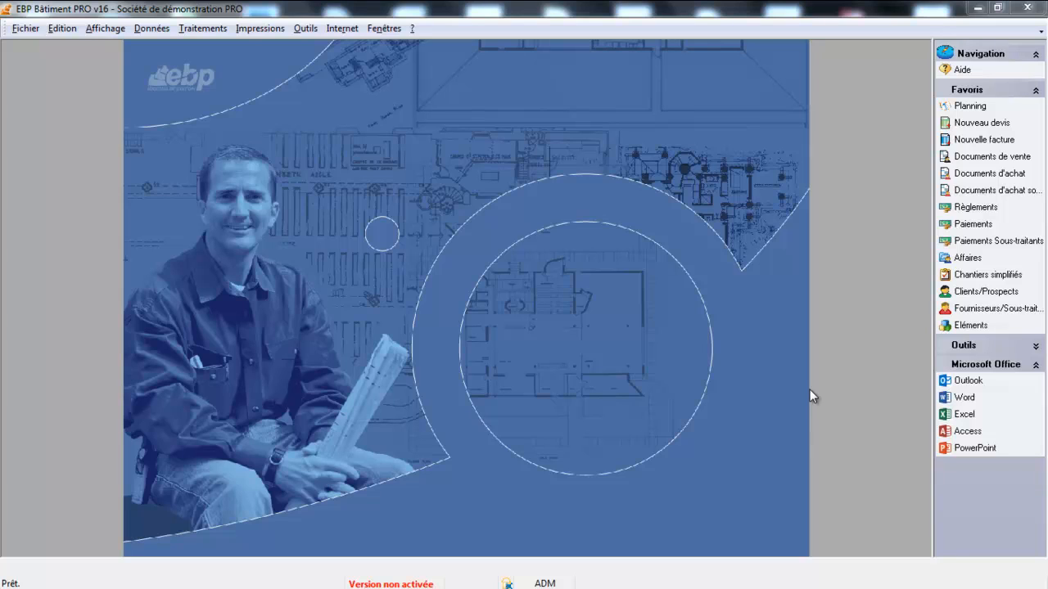
Add a new bank with code SG and label Société générale, marked as the main bank (Banque Principale).
click(149, 32)
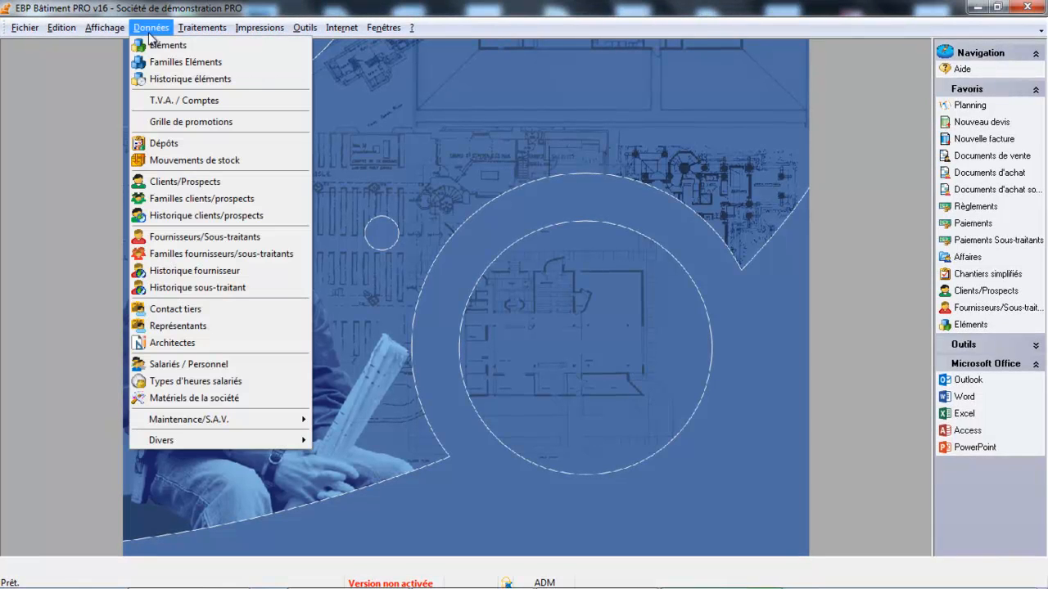
mouse_move(185, 425)
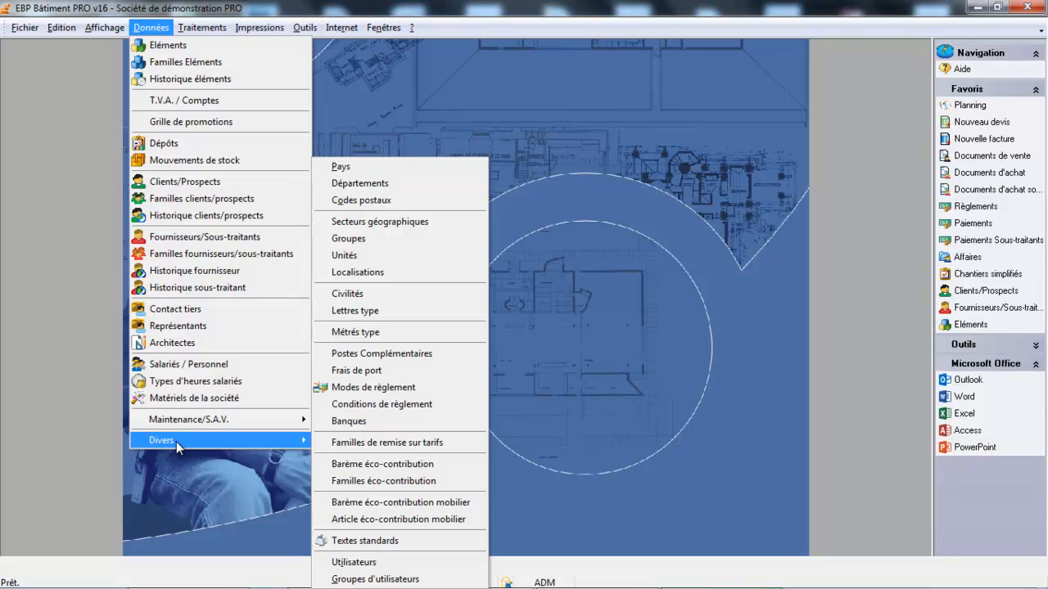
click(379, 424)
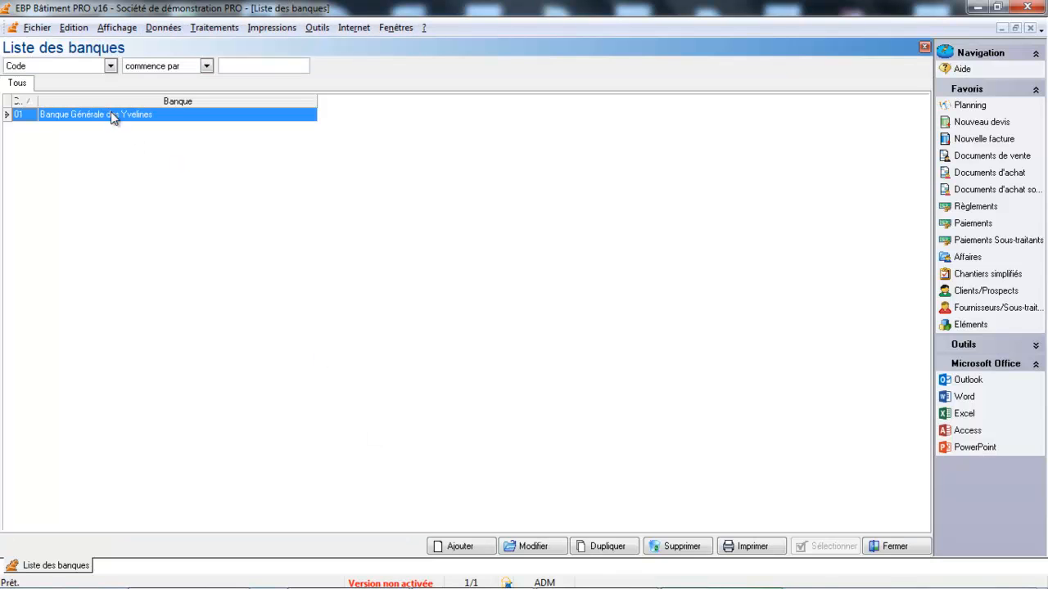
click(460, 546)
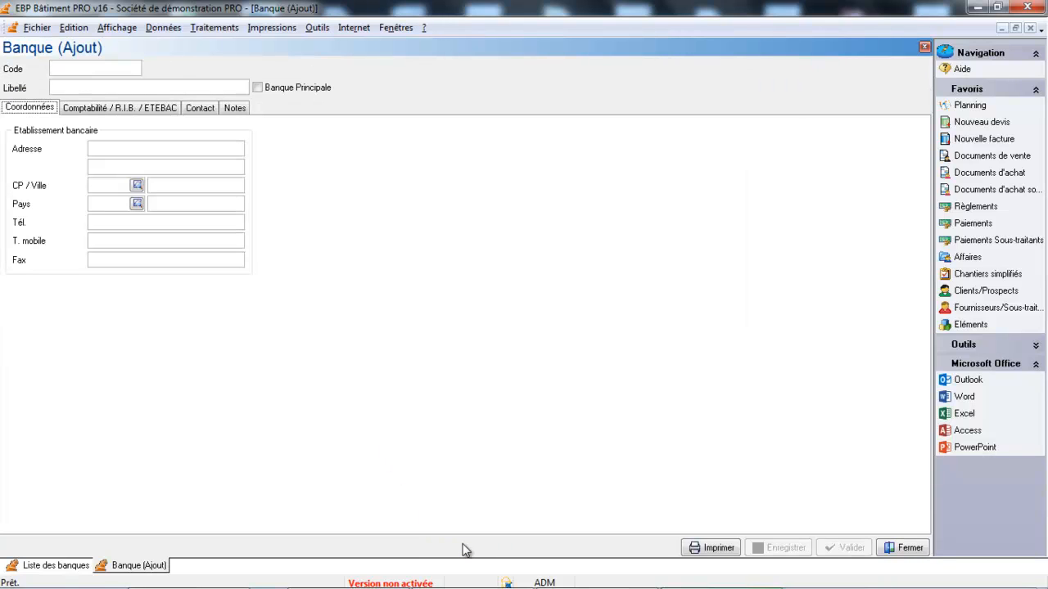
click(109, 68)
text(SG)
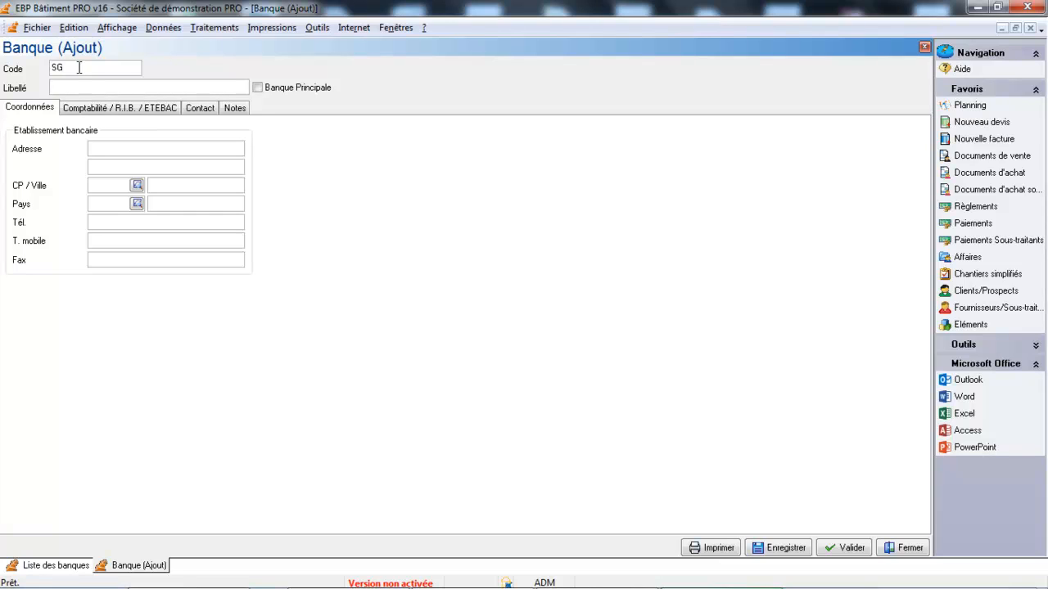
click(84, 83)
text(sOCI2T2G2N)
key(BackSpace)
key(BackSpace)
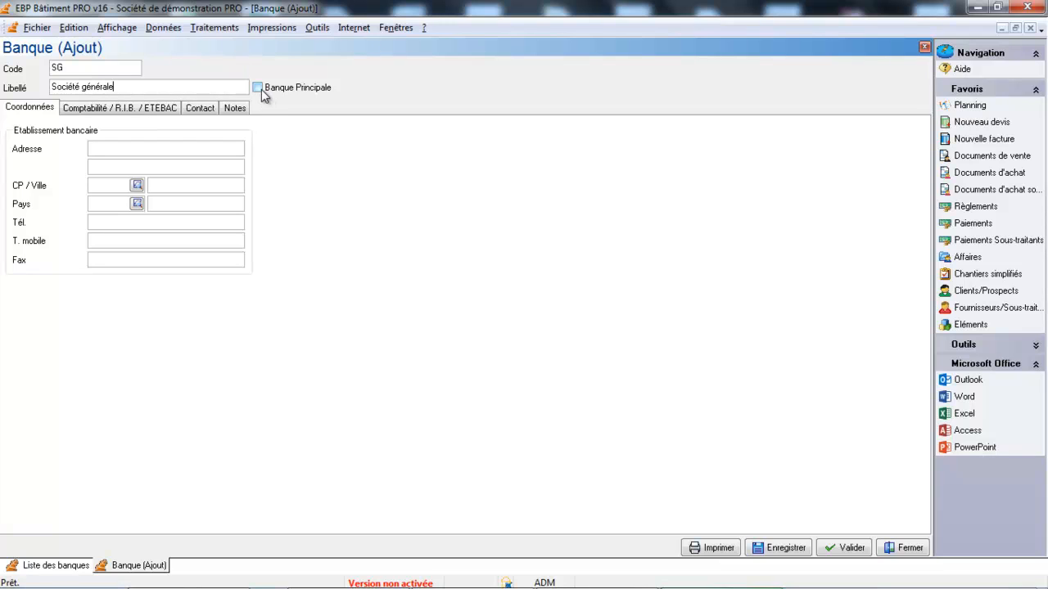
click(257, 87)
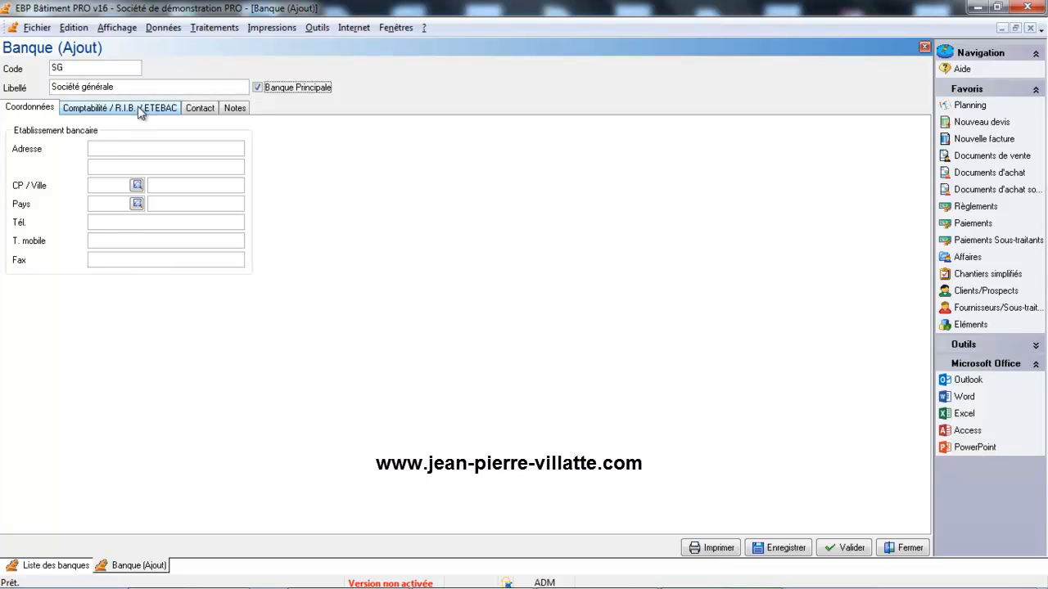
click(171, 165)
Set the new bank's accounting journal to sg and its ledger account to 512100, and validate the record.
click(146, 110)
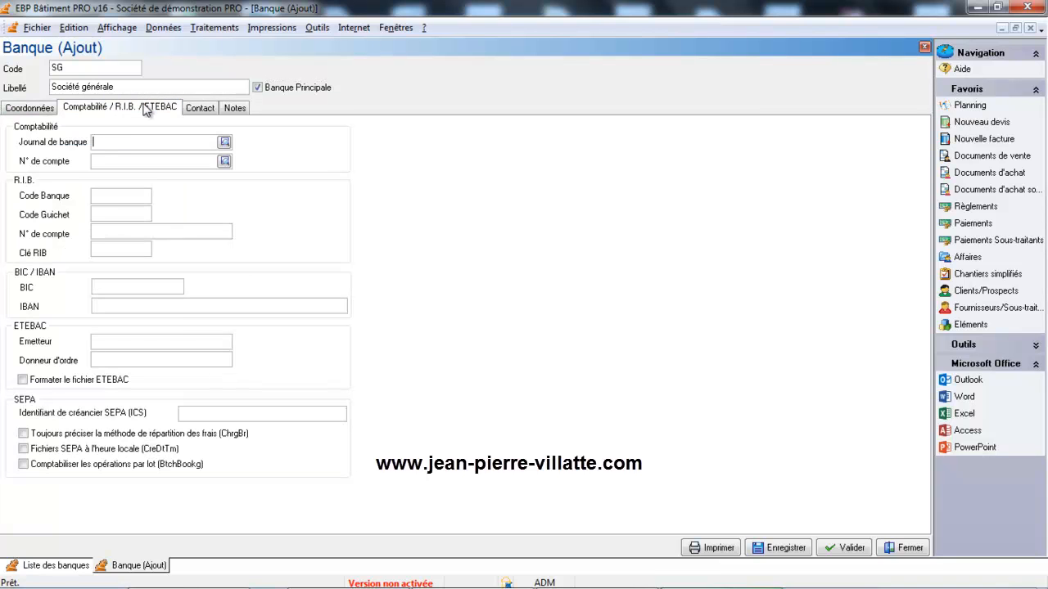
click(225, 143)
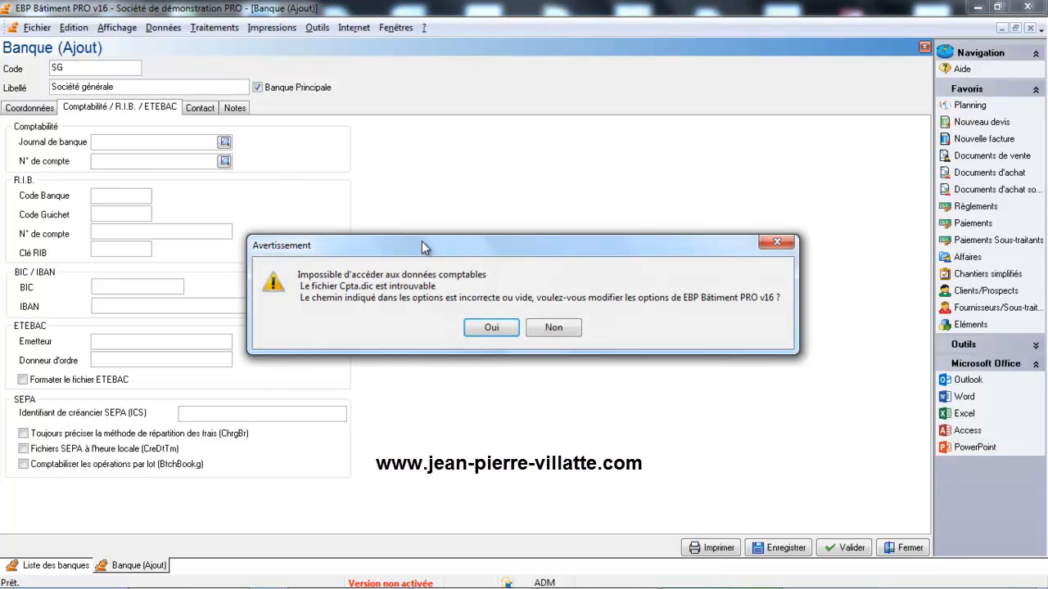
click(551, 328)
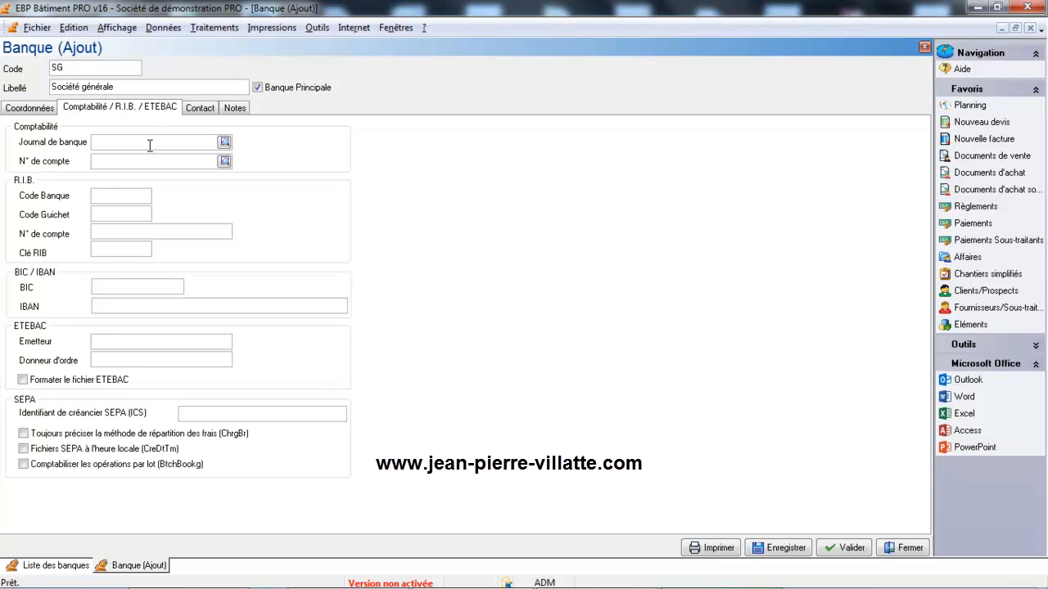
text(sg)
click(159, 163)
text(512100)
click(122, 214)
click(841, 548)
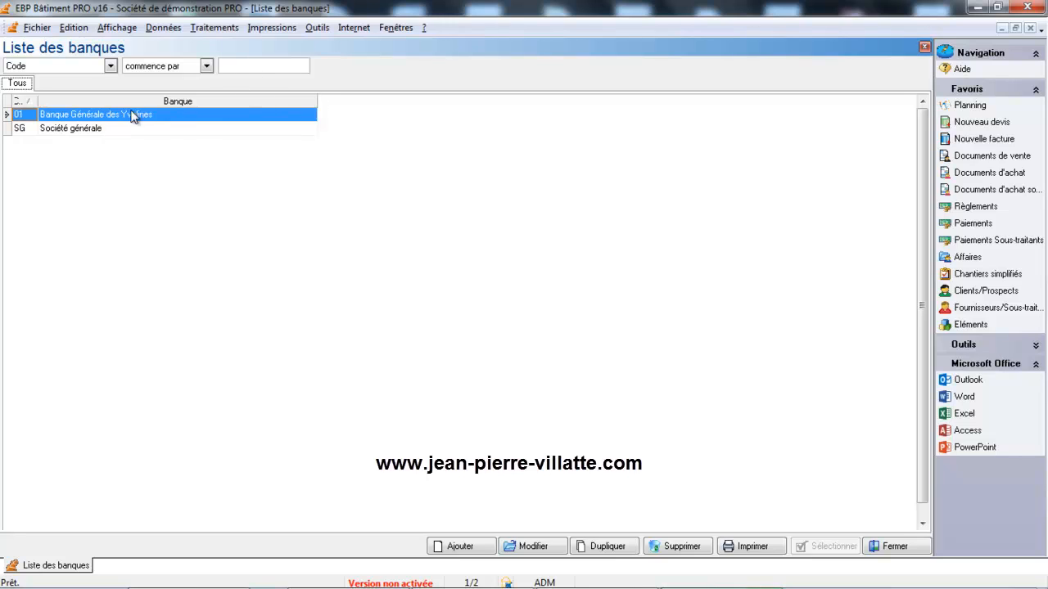
Review the default bank account root in the accounting options for Banques, and close the list of banks.
click(321, 29)
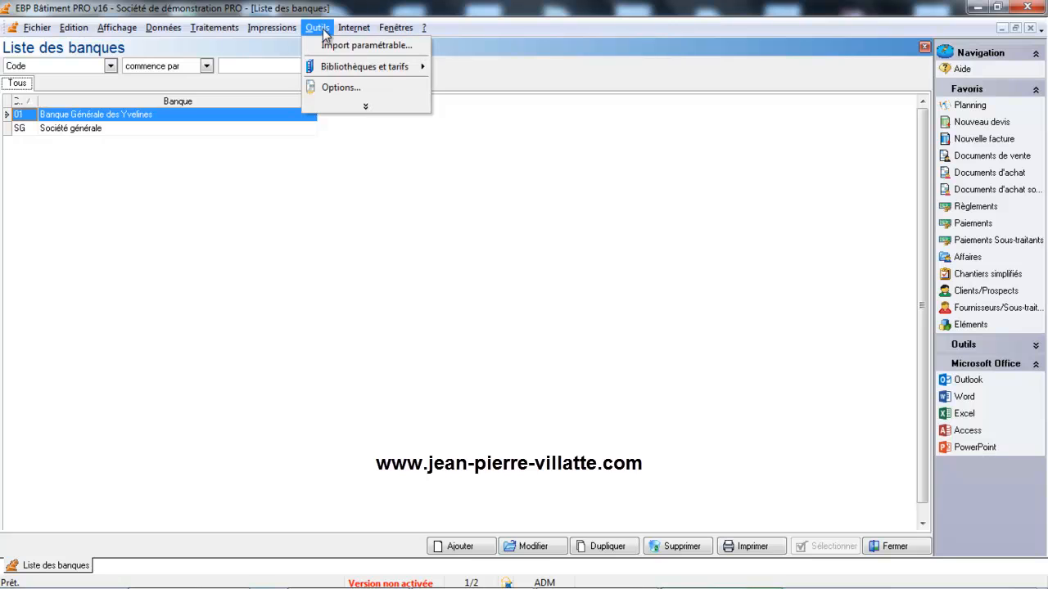
click(321, 85)
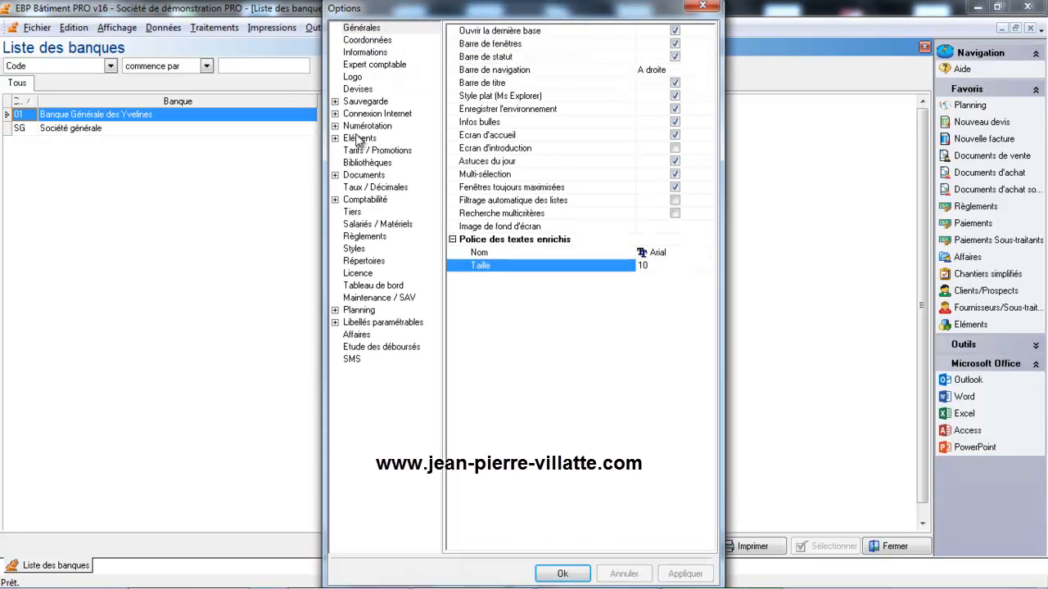
click(358, 237)
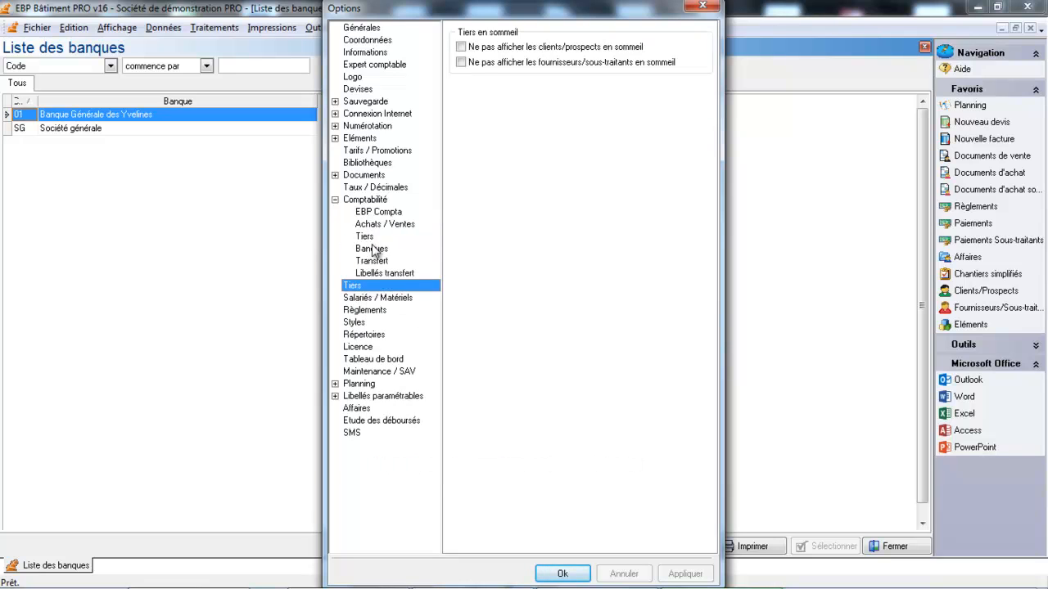
click(373, 249)
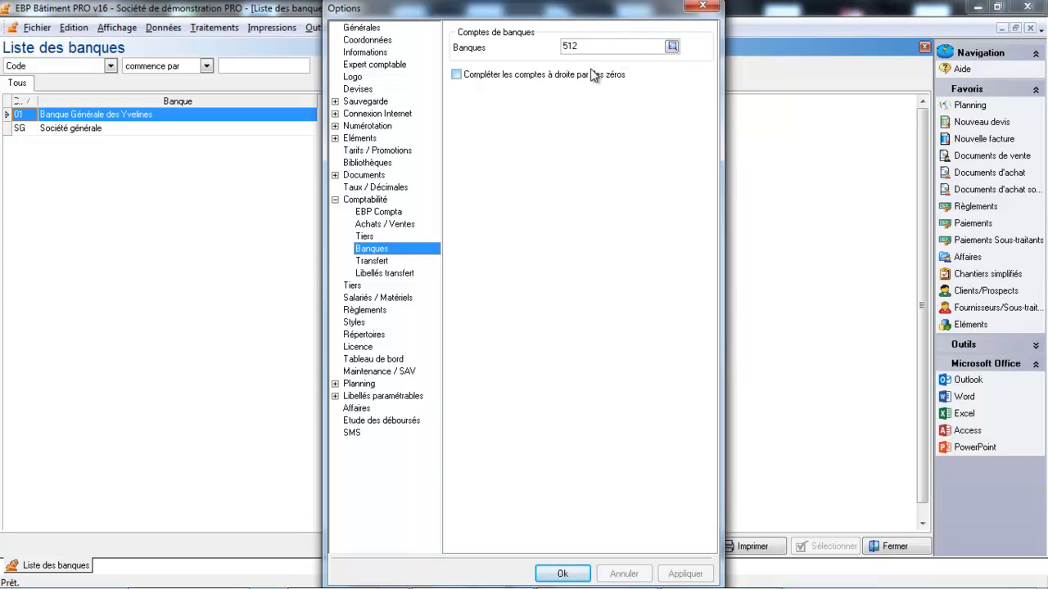
click(560, 573)
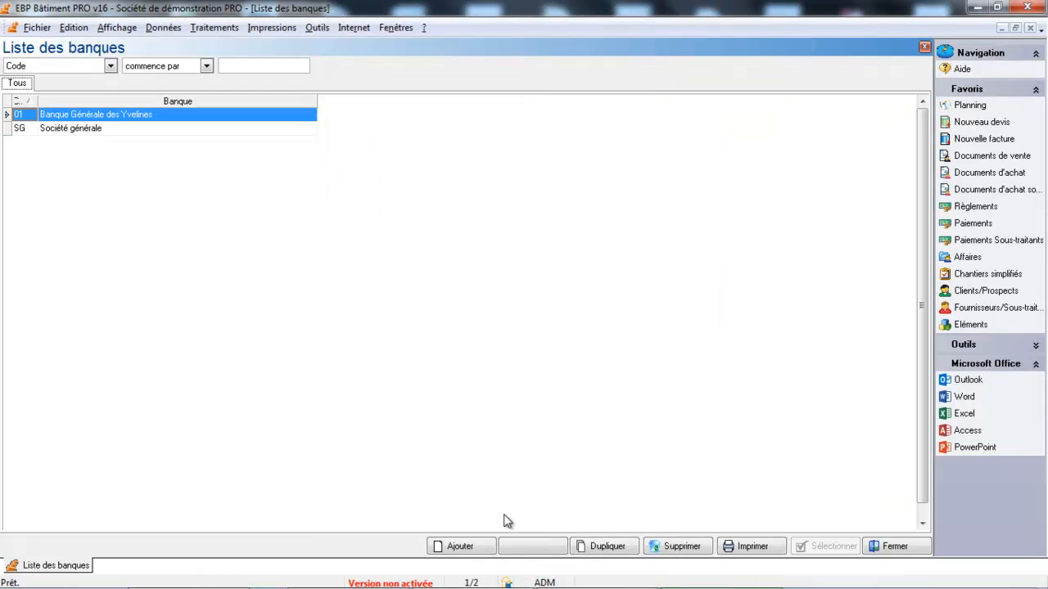
click(893, 546)
Add a new payment method with code C30FM and label "Chèque à 30 jour fin de mois".
click(153, 28)
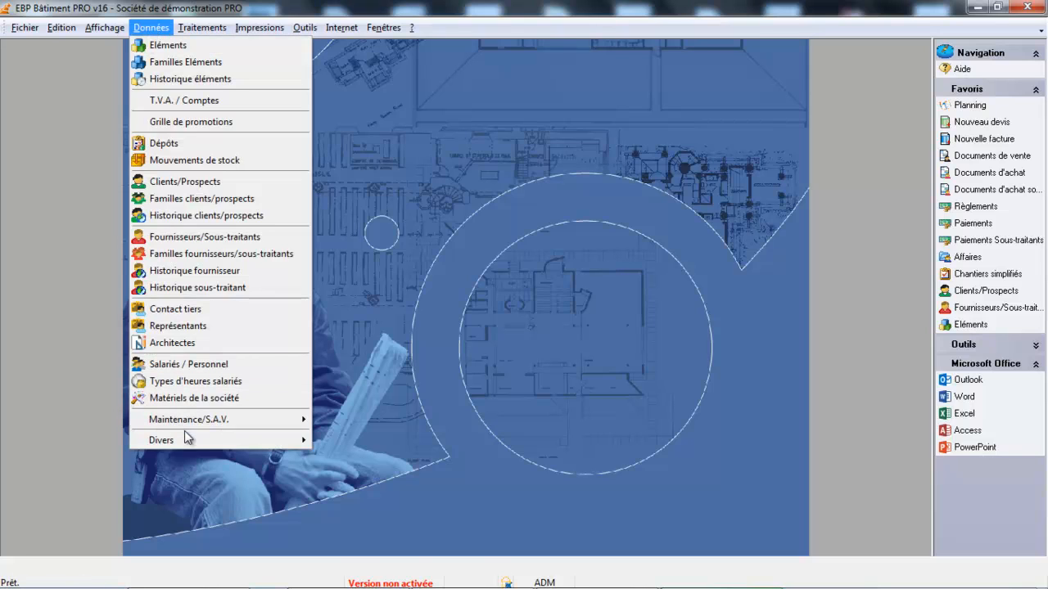
mouse_move(187, 440)
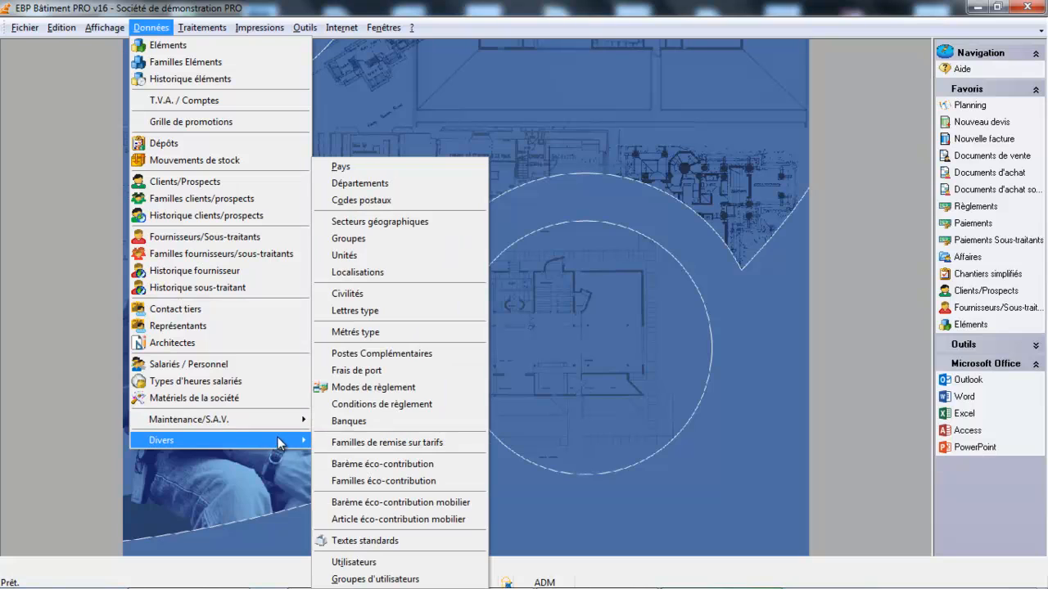
click(425, 388)
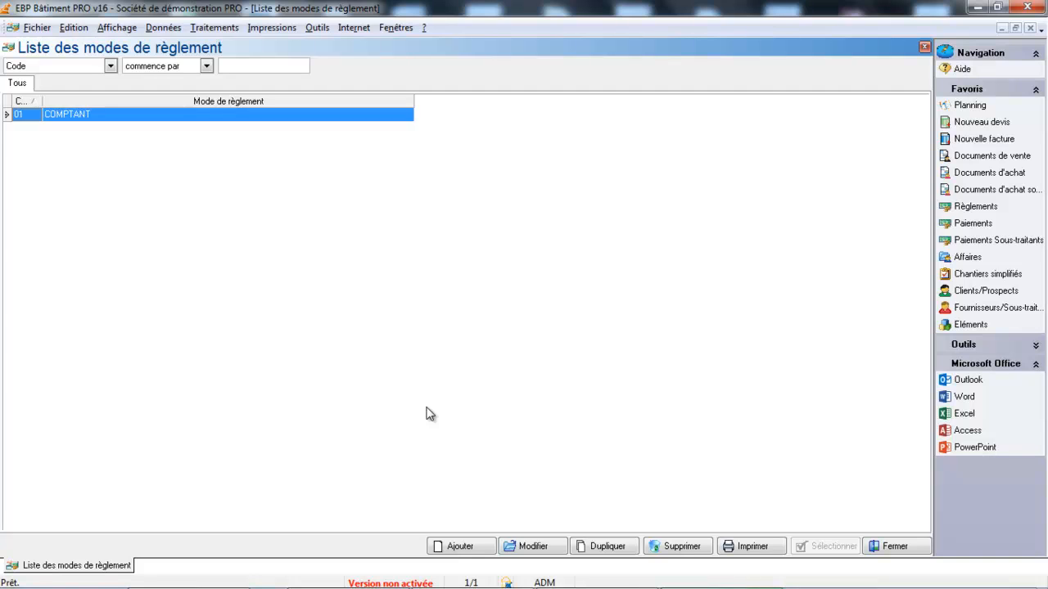
click(455, 546)
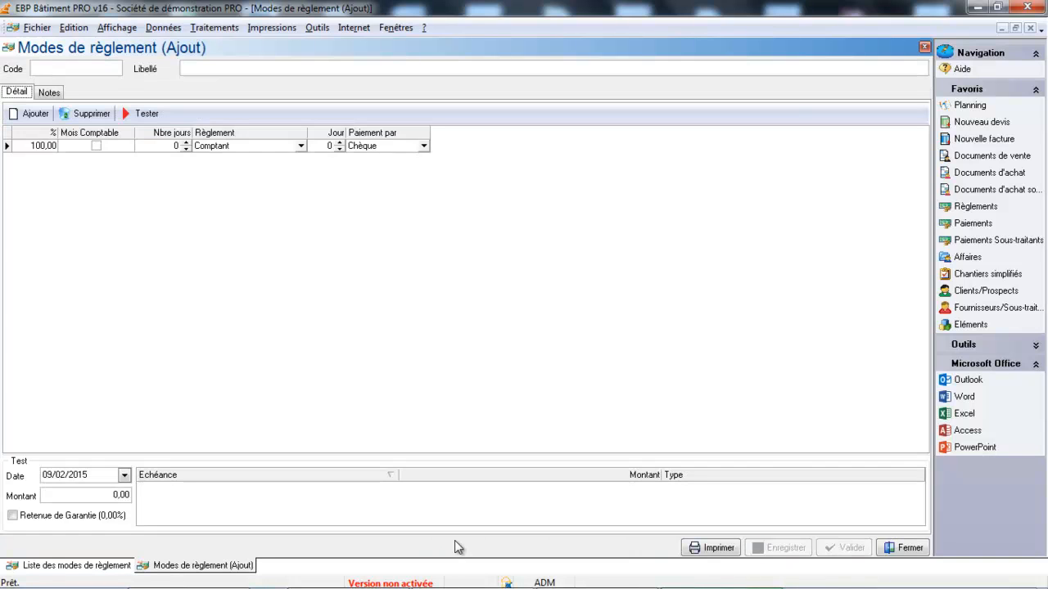
click(90, 68)
text(C)
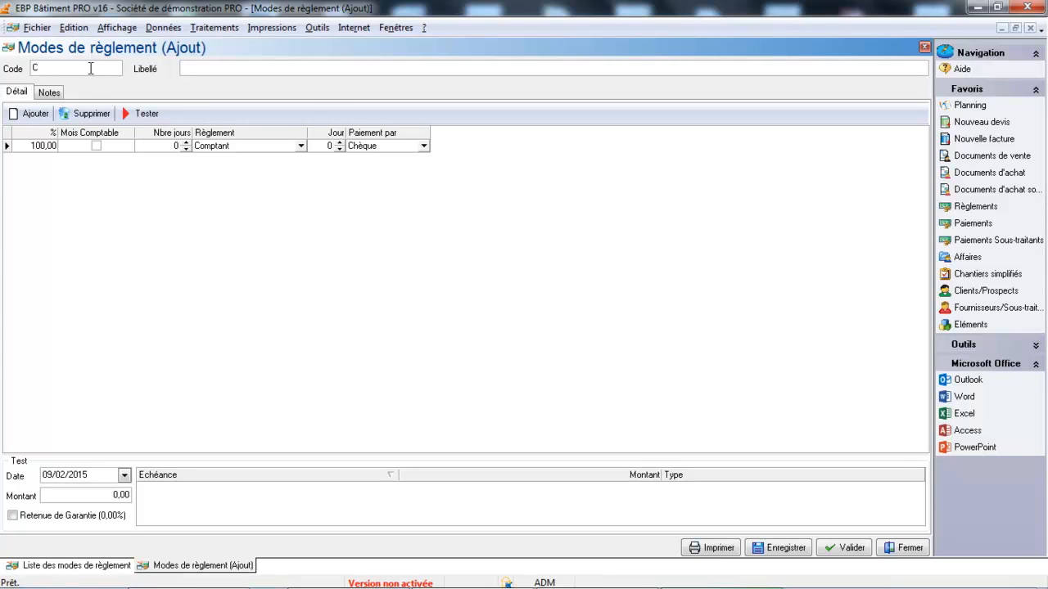
text(30FM)
click(199, 67)
text(Chèque à 30 jour fin de mois)
key(Tab)
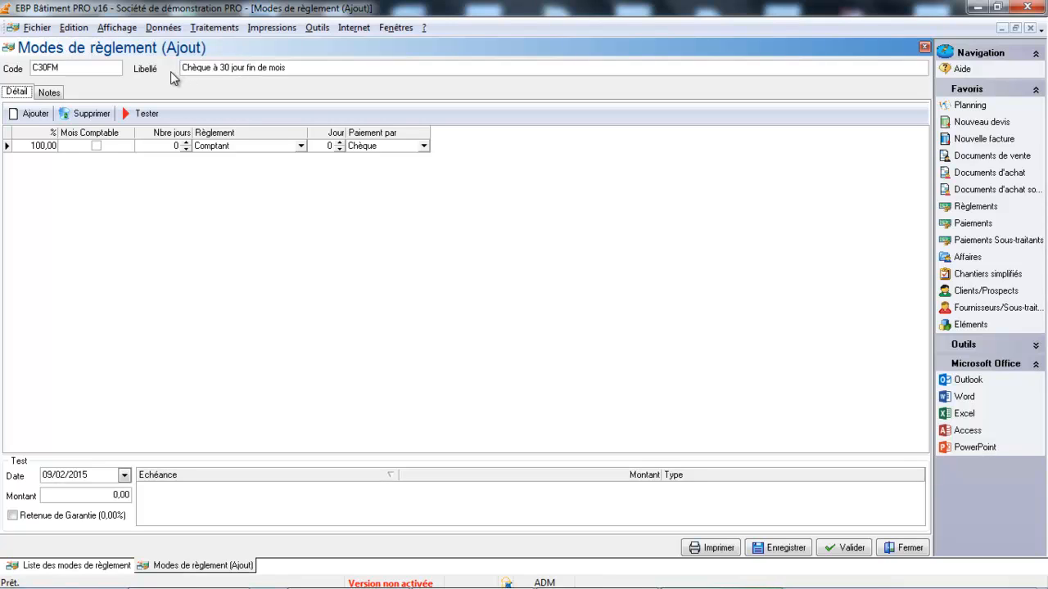
Set the payment method's term line to Fin de Mois with 30 days.
click(301, 146)
click(301, 146)
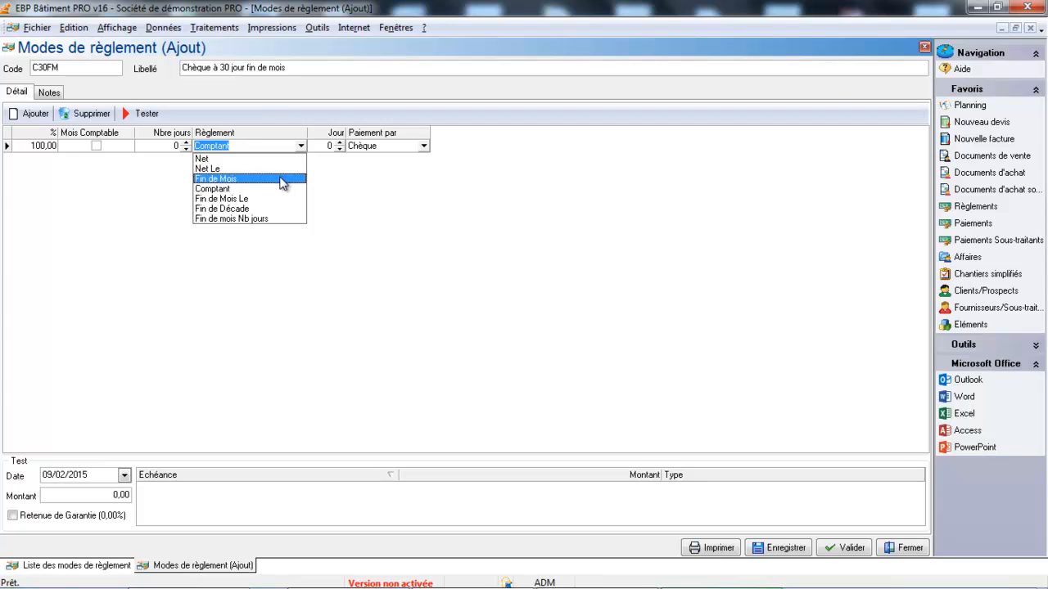
click(281, 181)
click(161, 146)
text(30)
key(Tab)
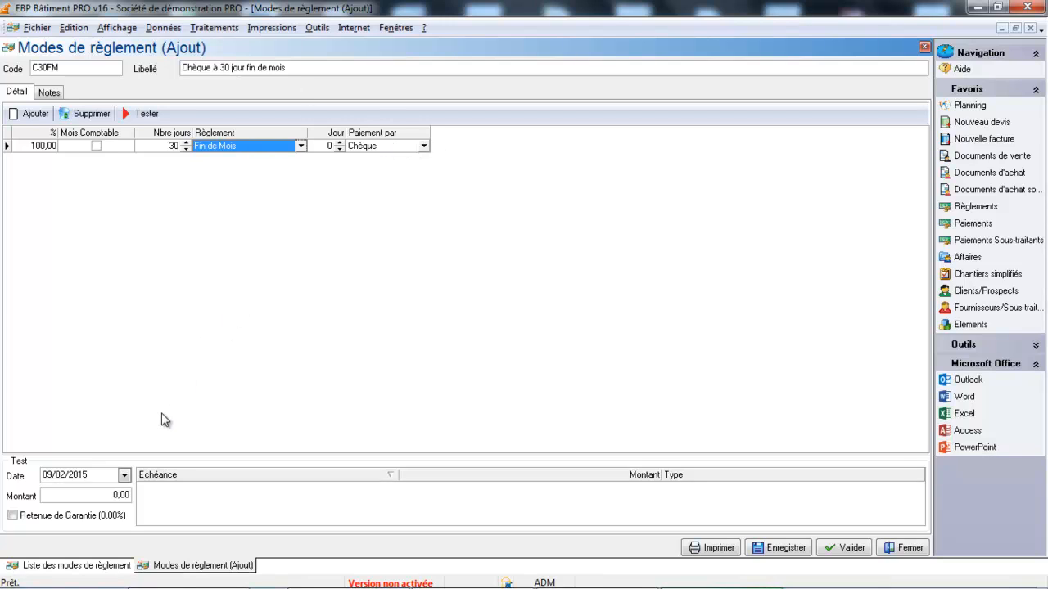
key(Tab)
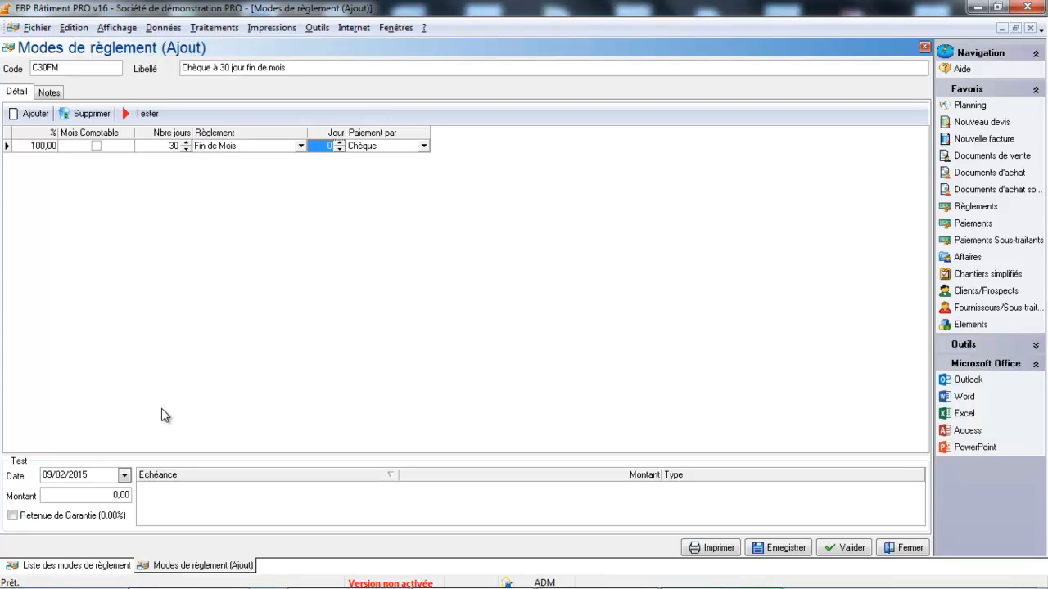
key(Tab)
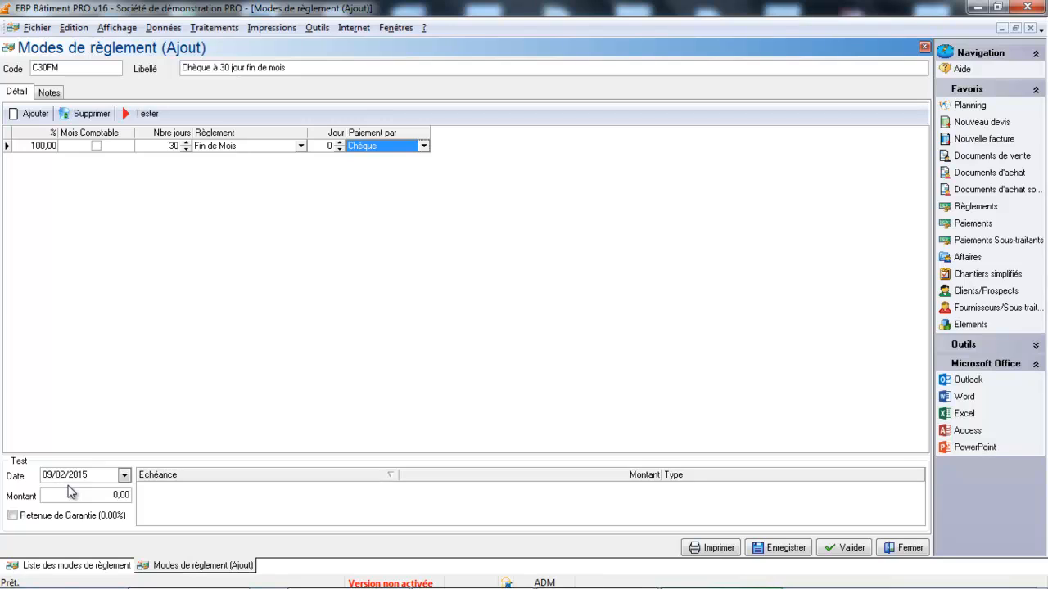
Test the payment method's due date with an amount of 100, validate the record and close the list.
click(98, 496)
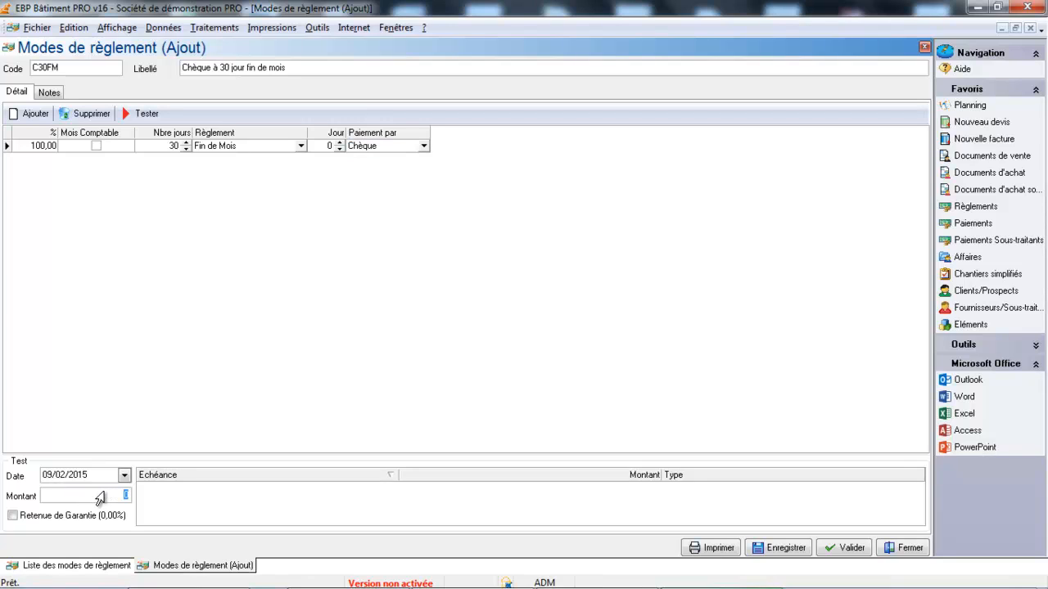
text(100)
key(Tab)
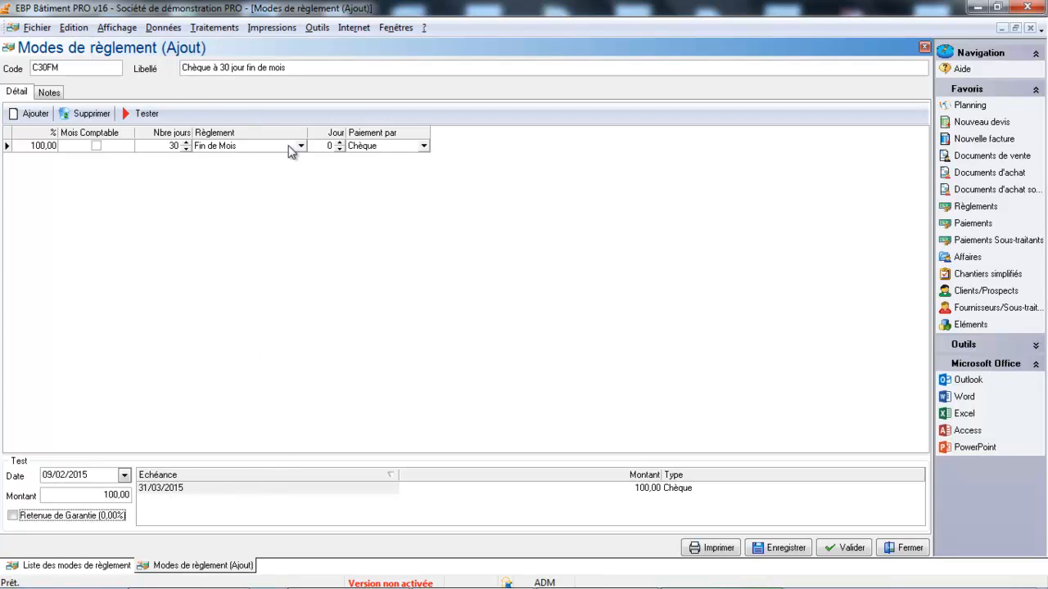
click(852, 548)
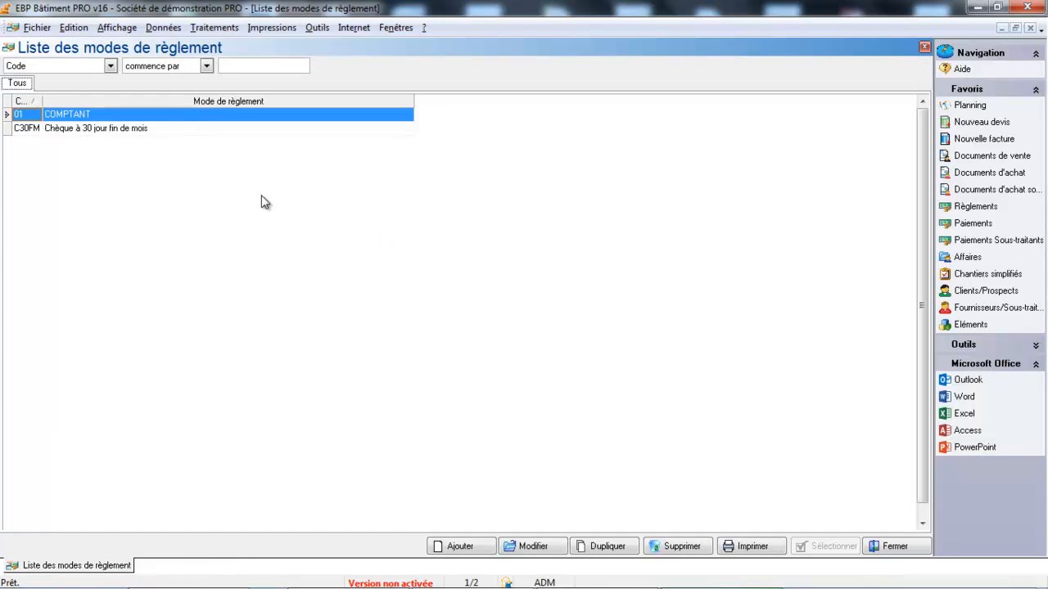
click(895, 546)
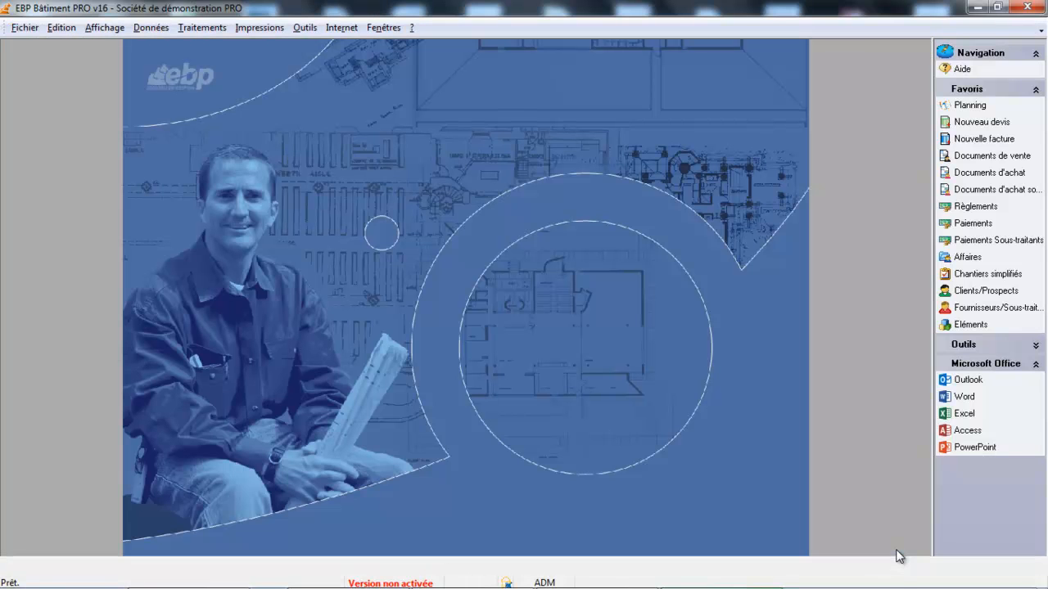
Examine the hourly rate, planning settings and contact details in the first employee's record, and close it.
click(151, 27)
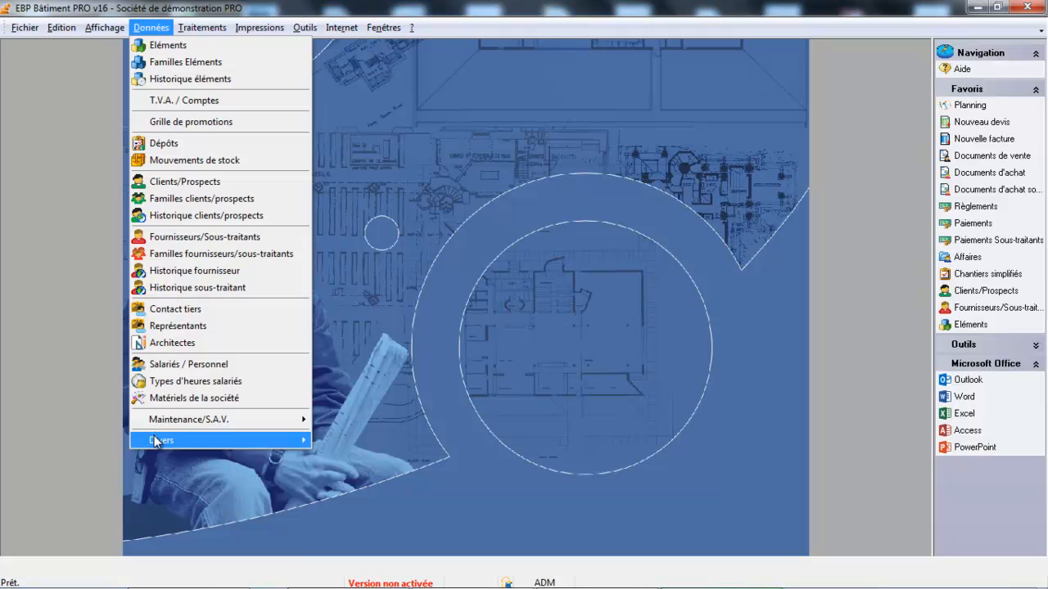
mouse_move(155, 438)
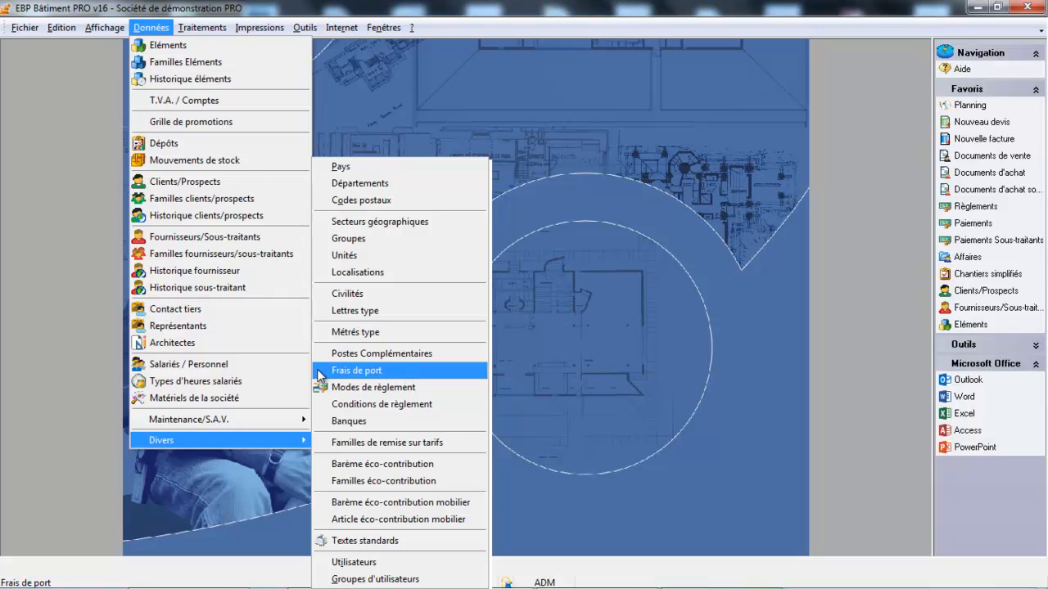
click(193, 364)
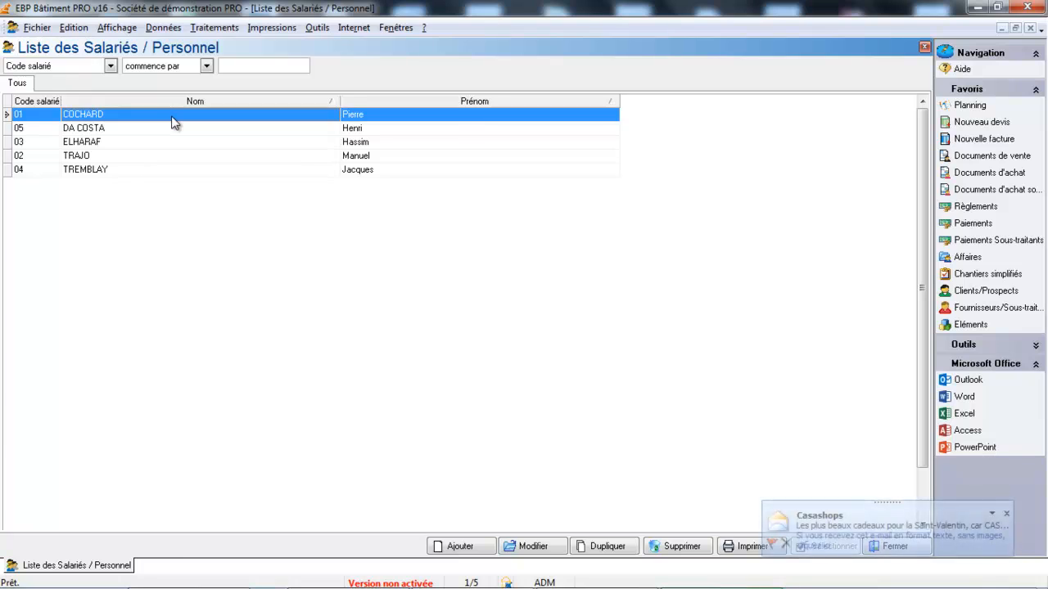
double_click(174, 122)
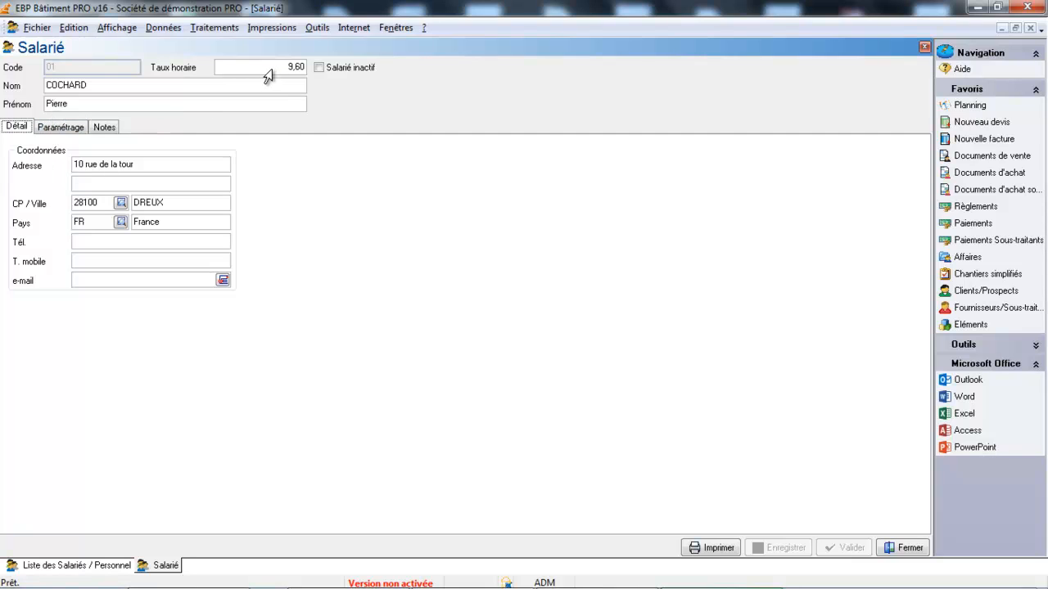
click(59, 129)
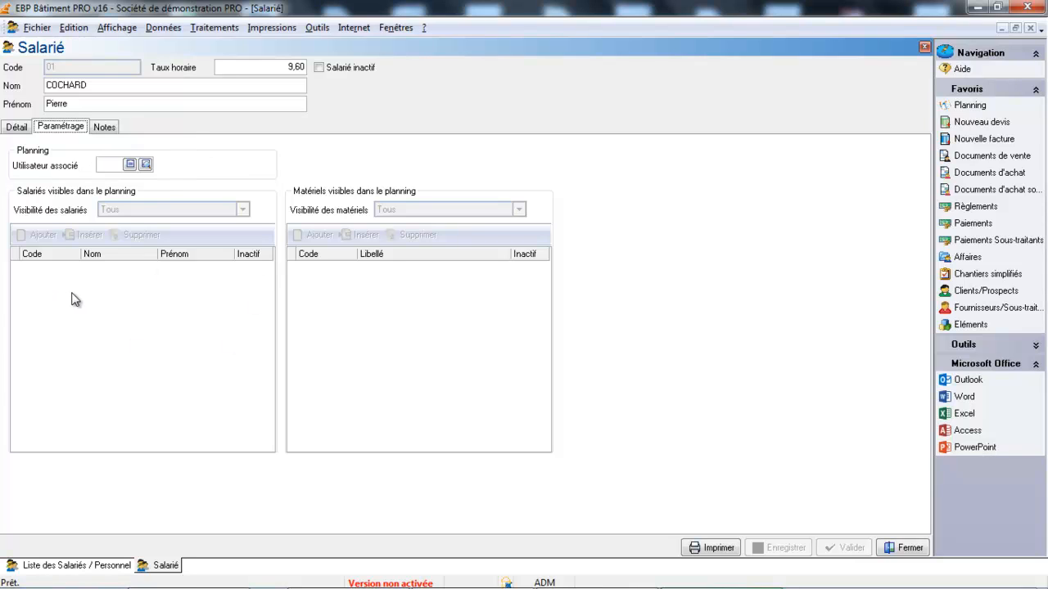
click(10, 131)
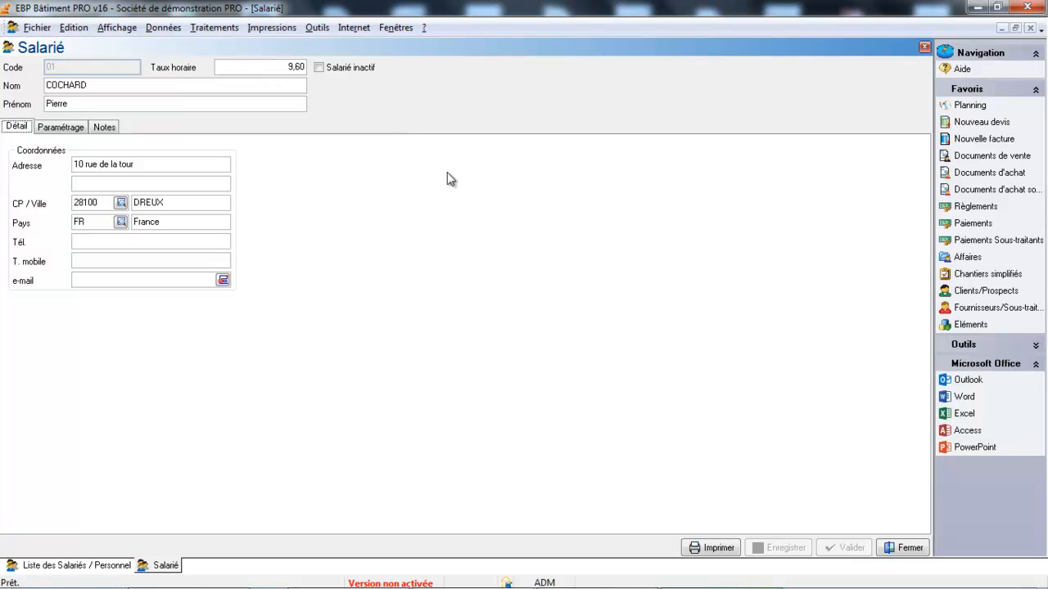
click(910, 548)
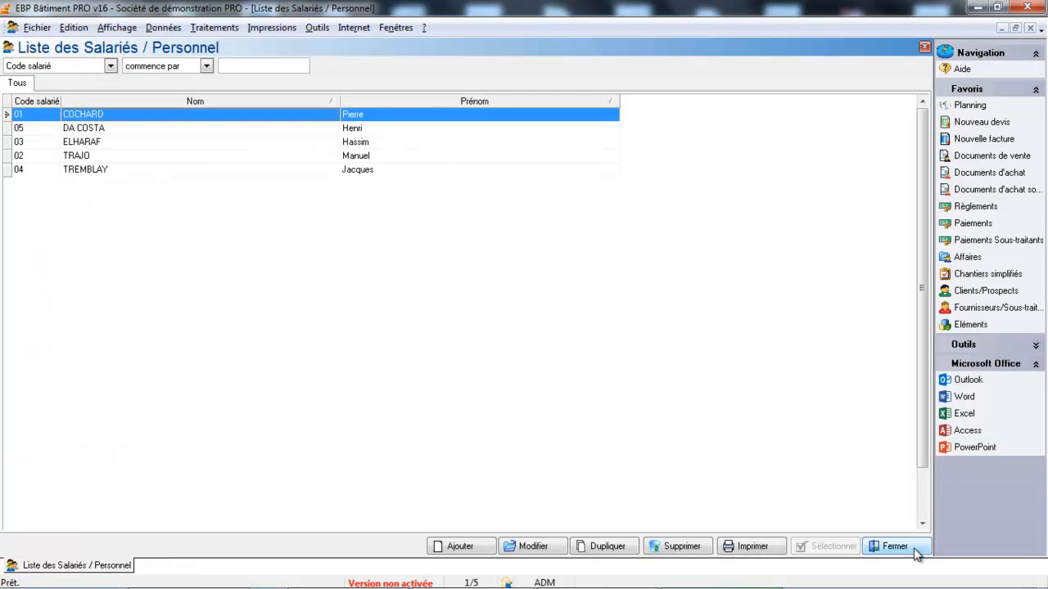